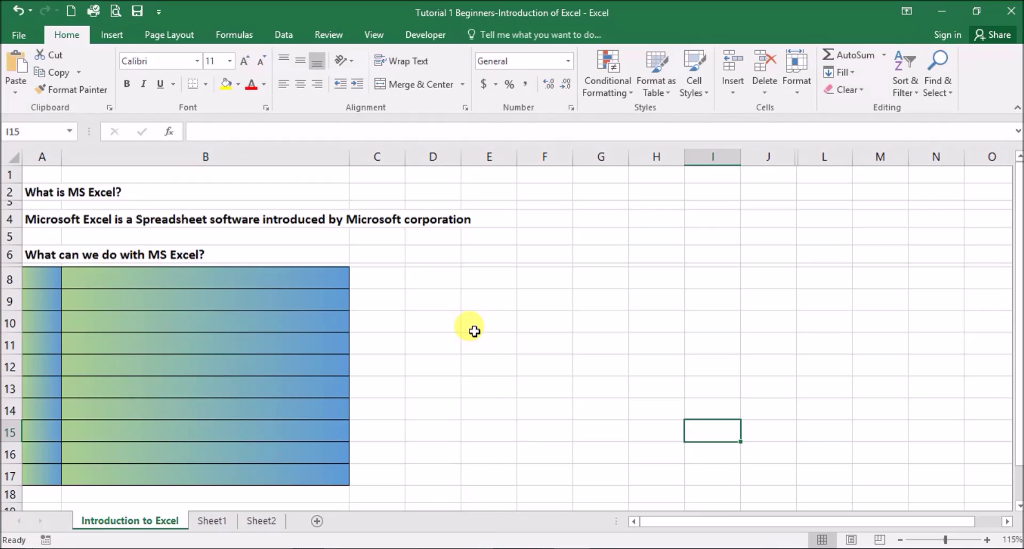
Step: Enter the serial numbers 1 in A8 and 2 in A9 of the table under "What can we do with MS Excel?"
left_click(33, 278)
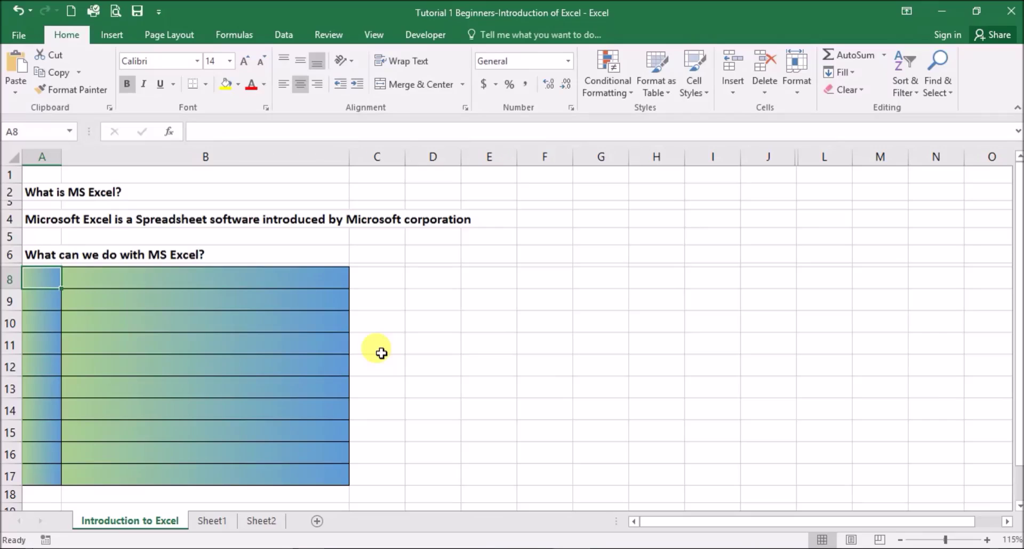
type("1")
left_click_drag(443, 357, 432, 351)
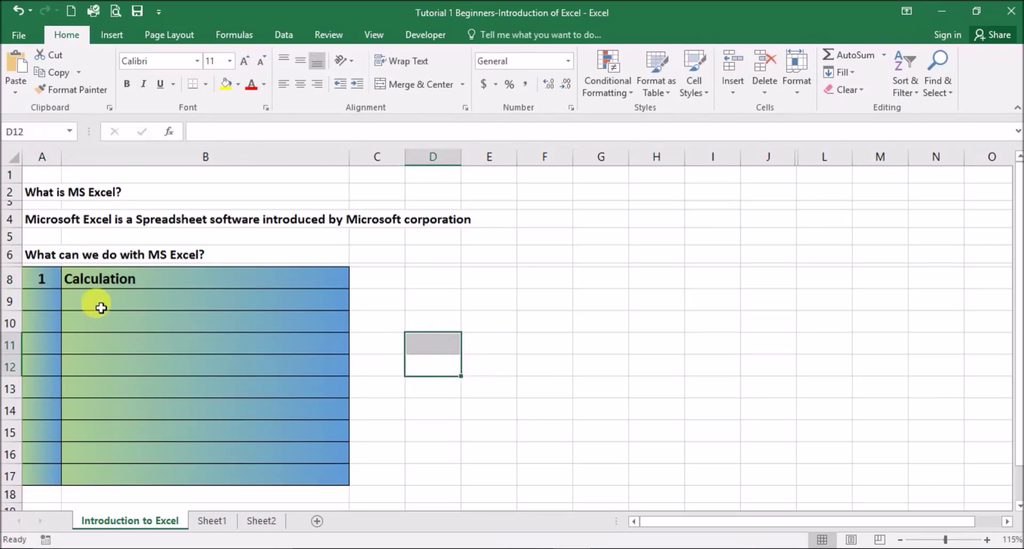
left_click(48, 296)
type("2")
left_click(533, 373)
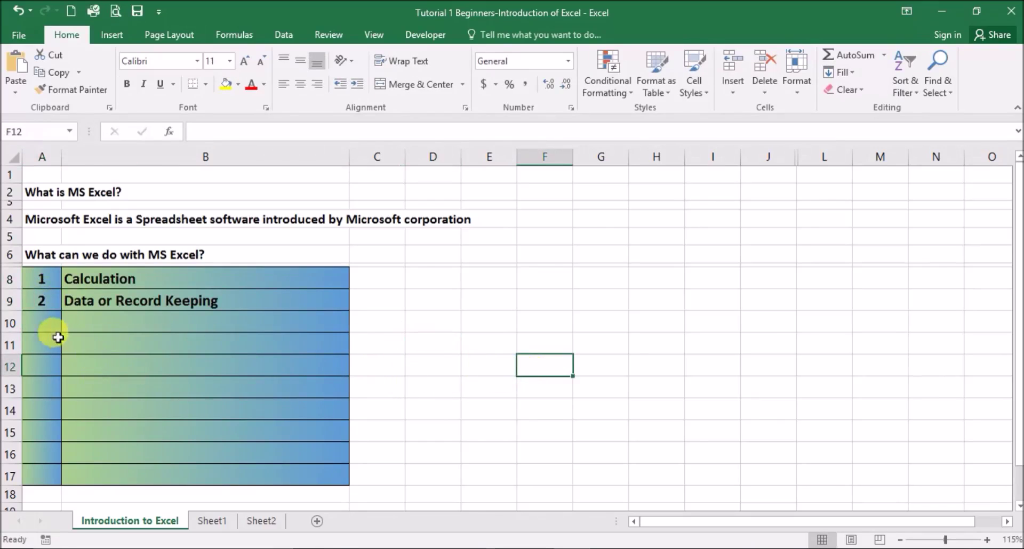
Step: Continue the table's numbering with 3, 4 and 5 in cells A10 to A12
left_click(43, 326)
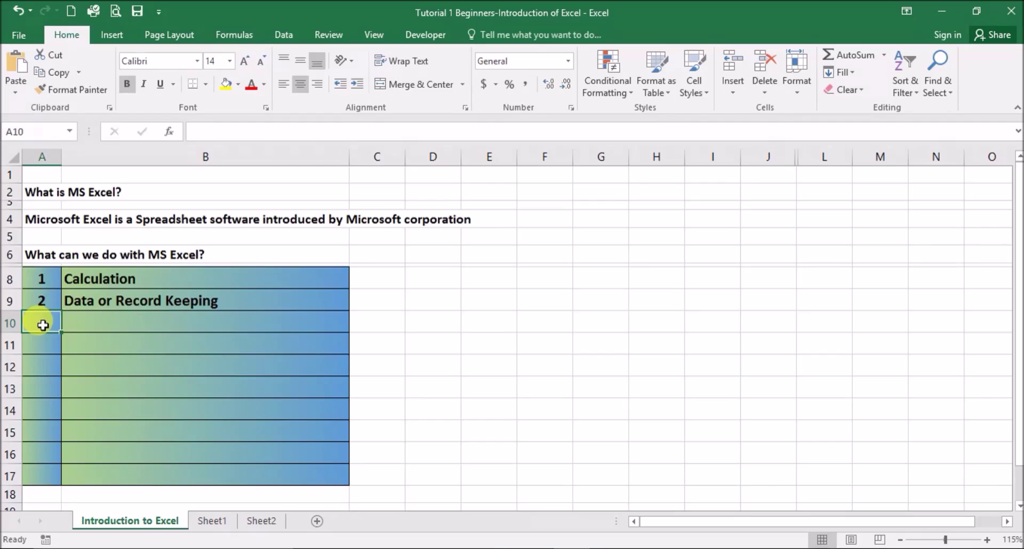
type("3")
left_click(45, 344)
type("4")
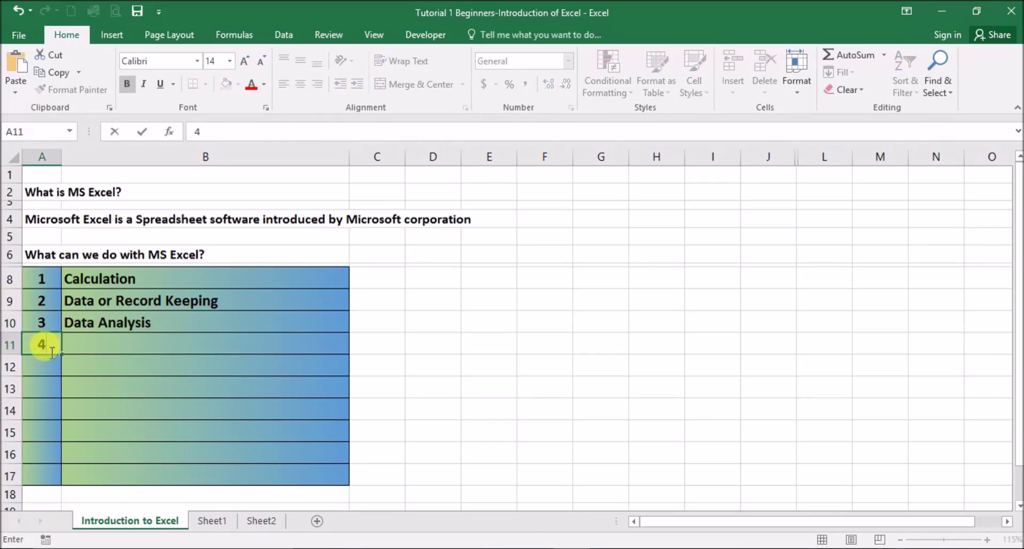
left_click(47, 364)
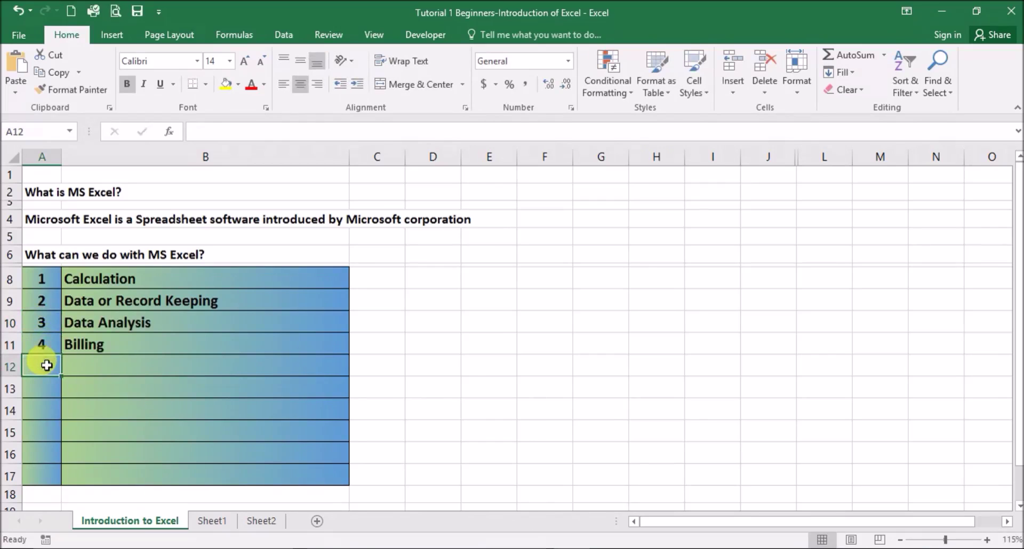
type("5")
key("Return")
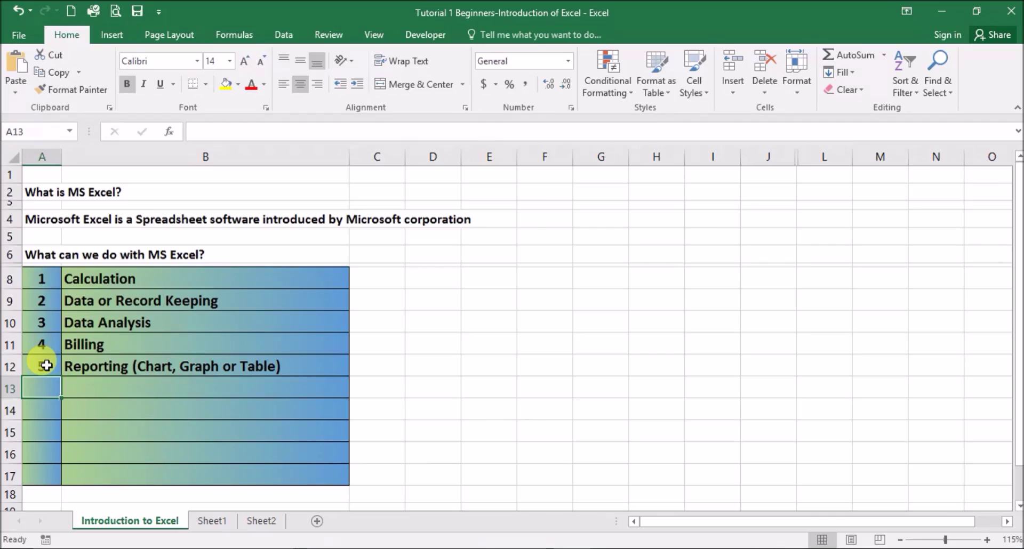
Step: Complete the table's numbering with 6, 7, 8, 9 and 10 in cells A13 to A17
type("6")
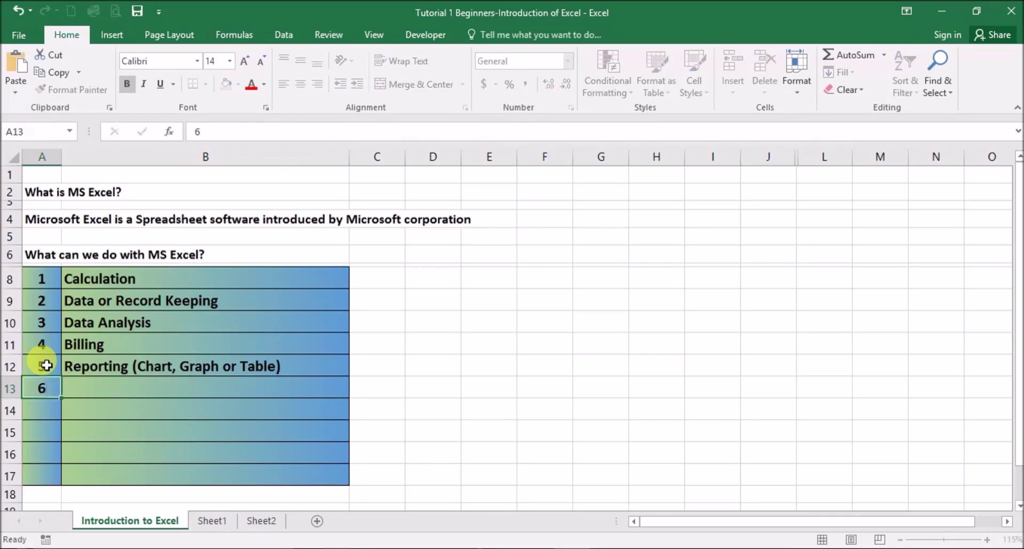
key("Return")
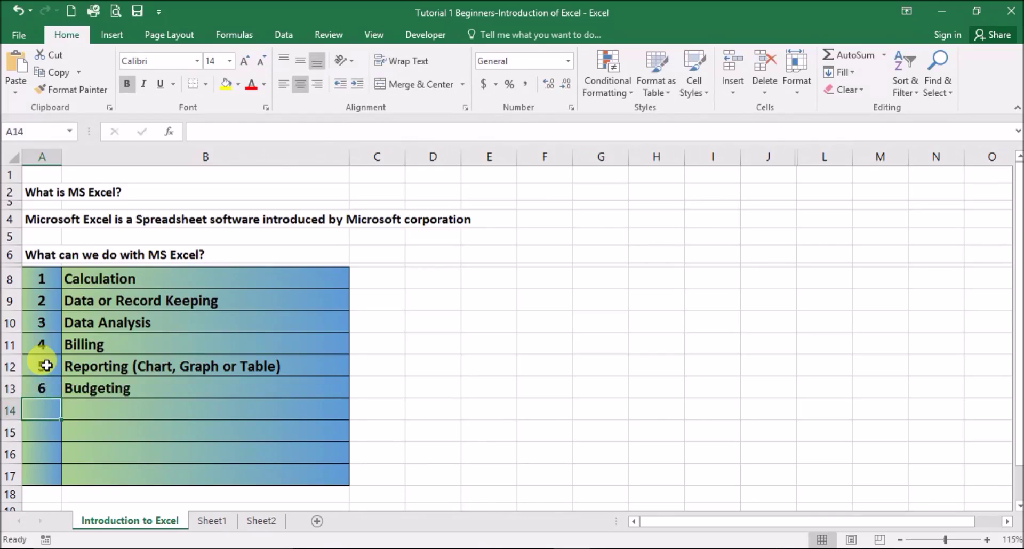
type("7")
key("Return")
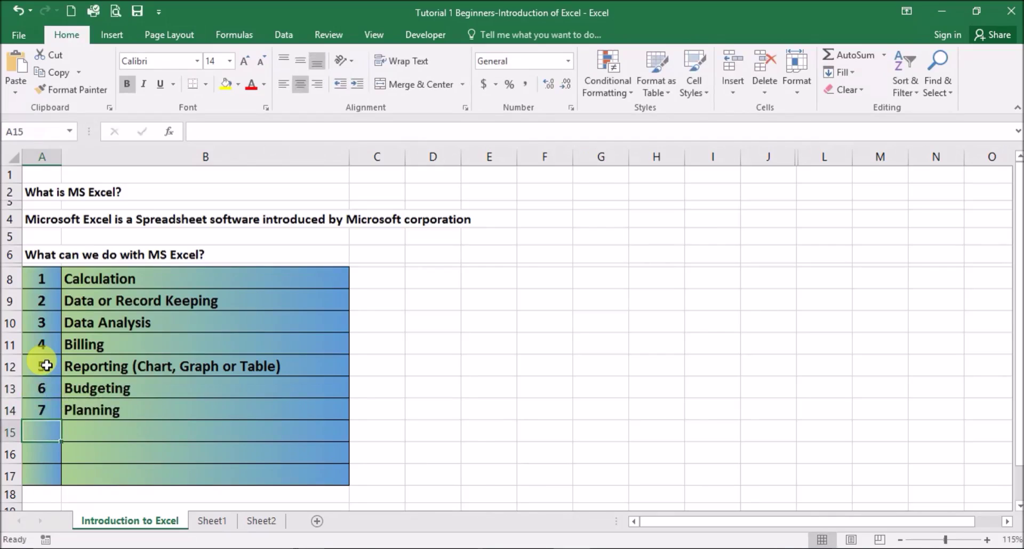
type("8")
key("Return")
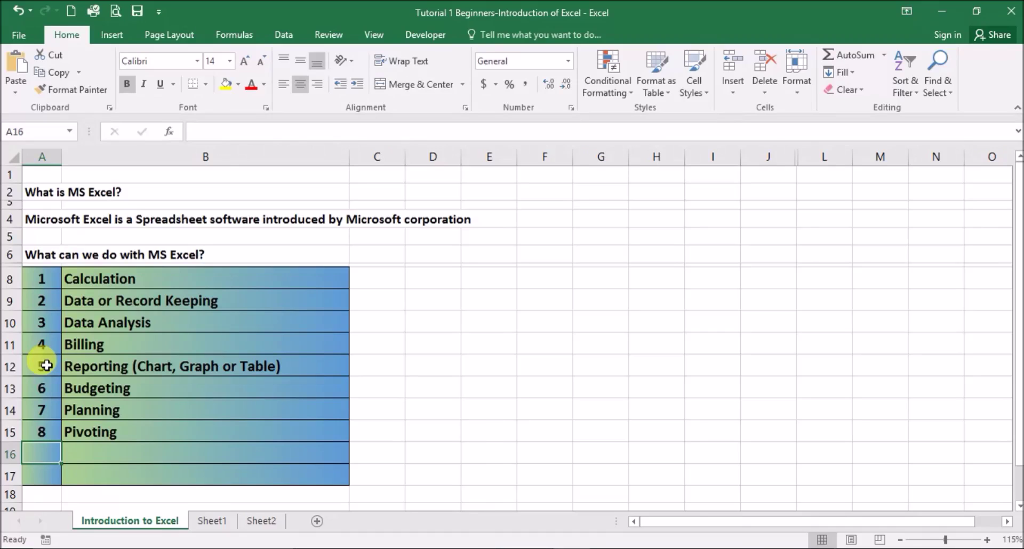
type("9")
key("Return")
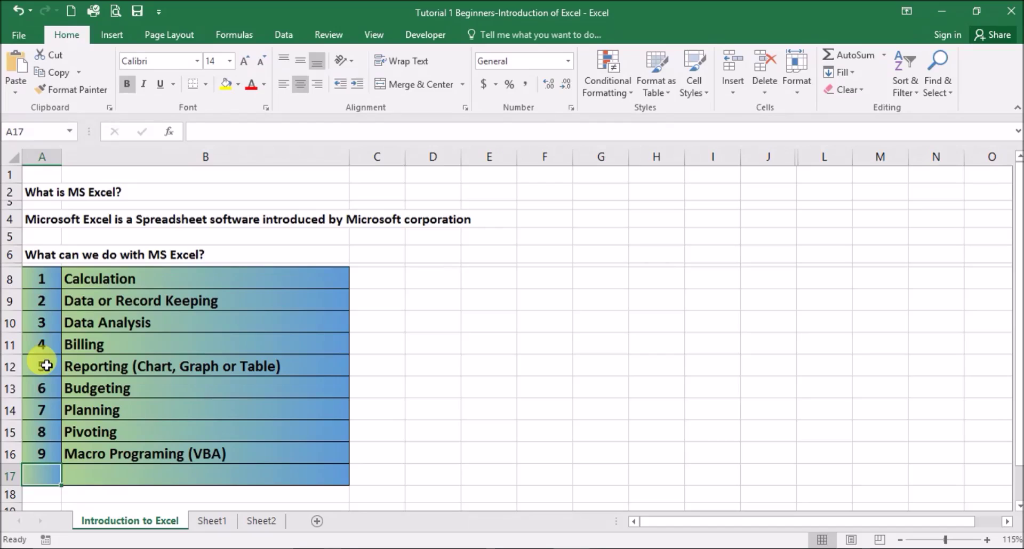
type("10")
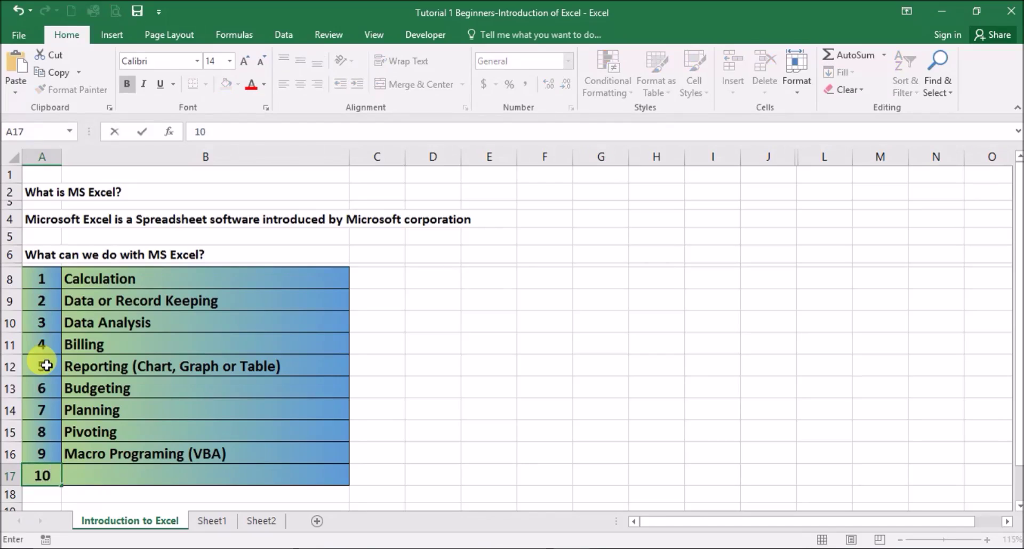
key("Return")
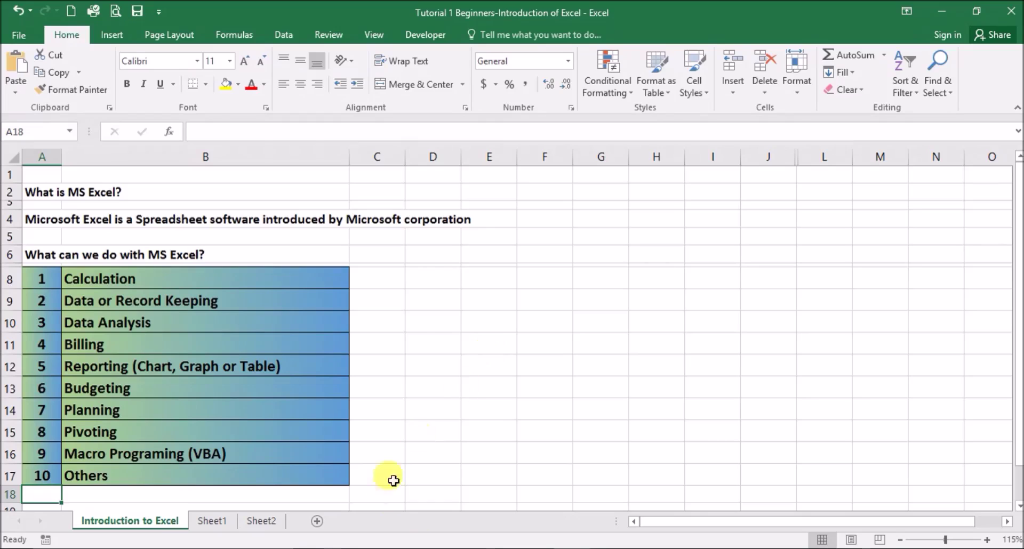
Step: Highlight the heading text in A2:B6, look through Sheet1 and Sheet2, and return to the Introduction to Excel sheet
mouse_move(460, 548)
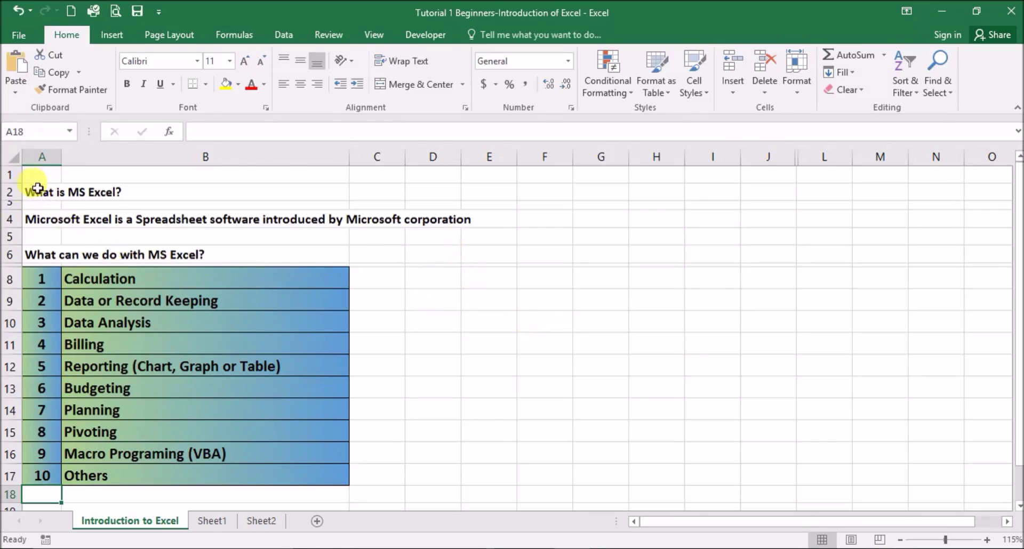
left_click_drag(49, 194, 142, 254)
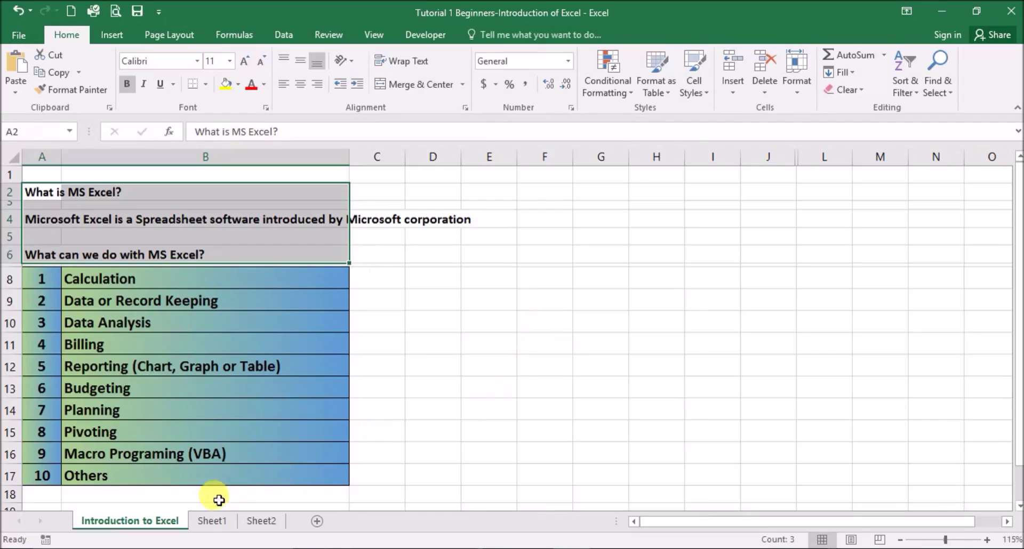
left_click(212, 520)
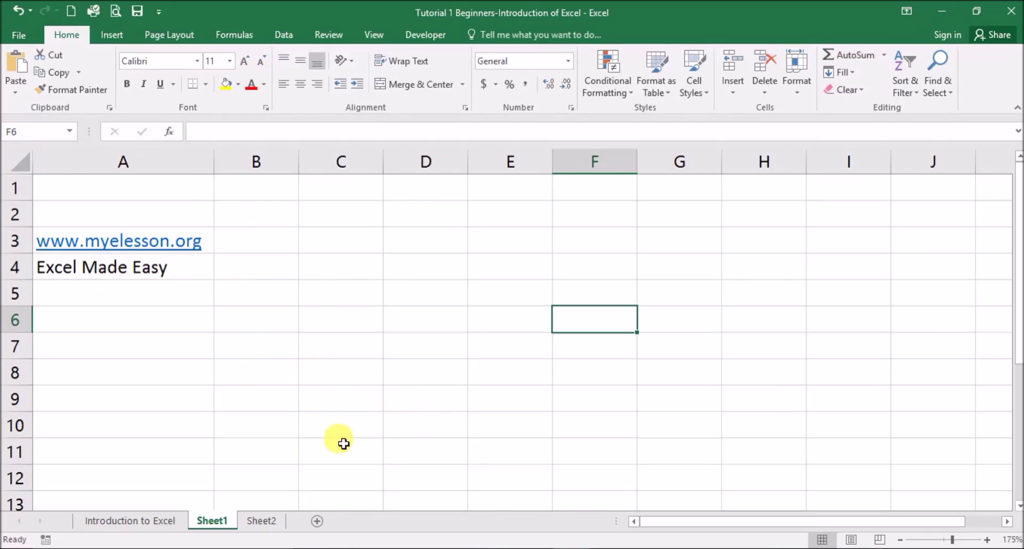
left_click(261, 520)
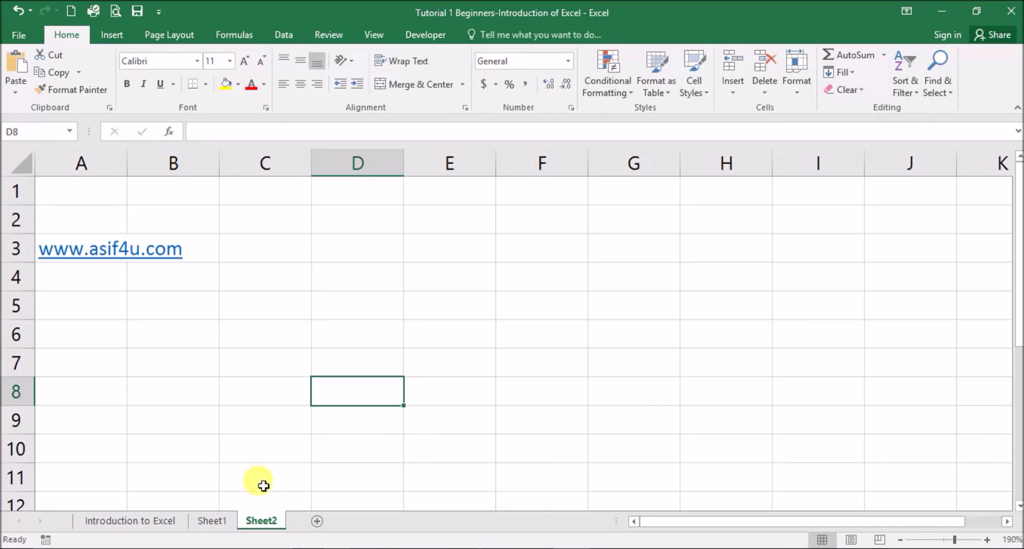
left_click(133, 521)
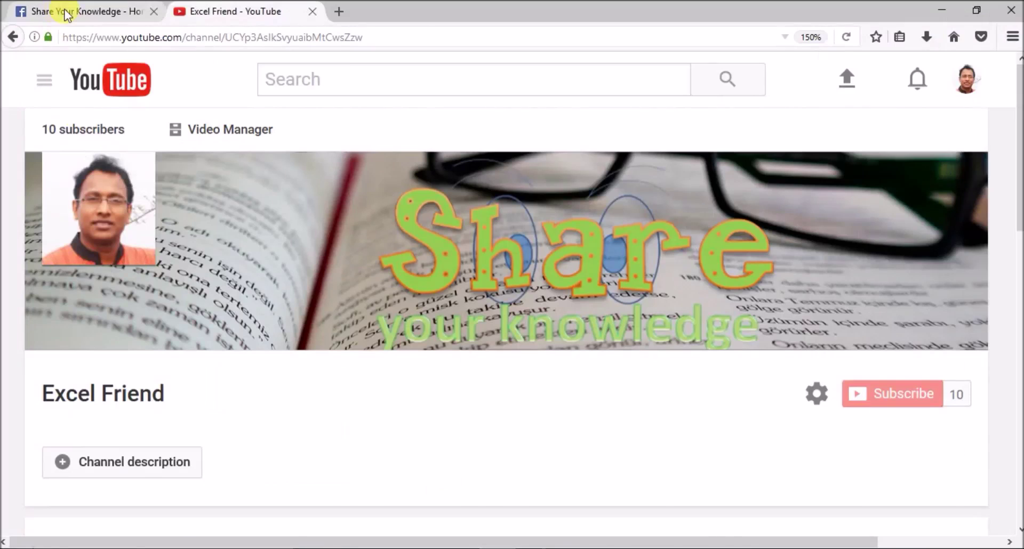
Step: In the web browser, view the Share Your Knowledge Facebook page and the Excel Friend YouTube channel in turn, ending on the channel
left_click(67, 13)
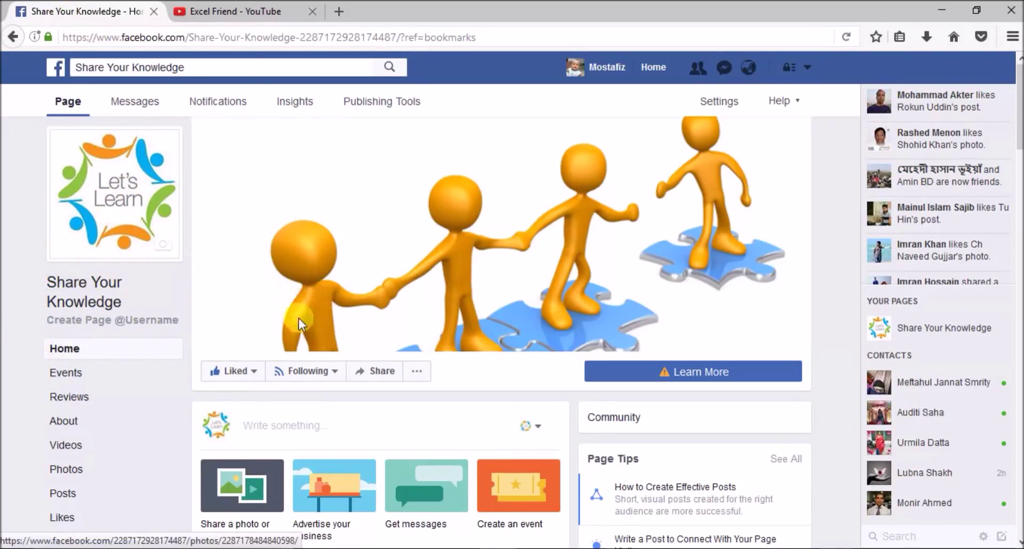
left_click(215, 12)
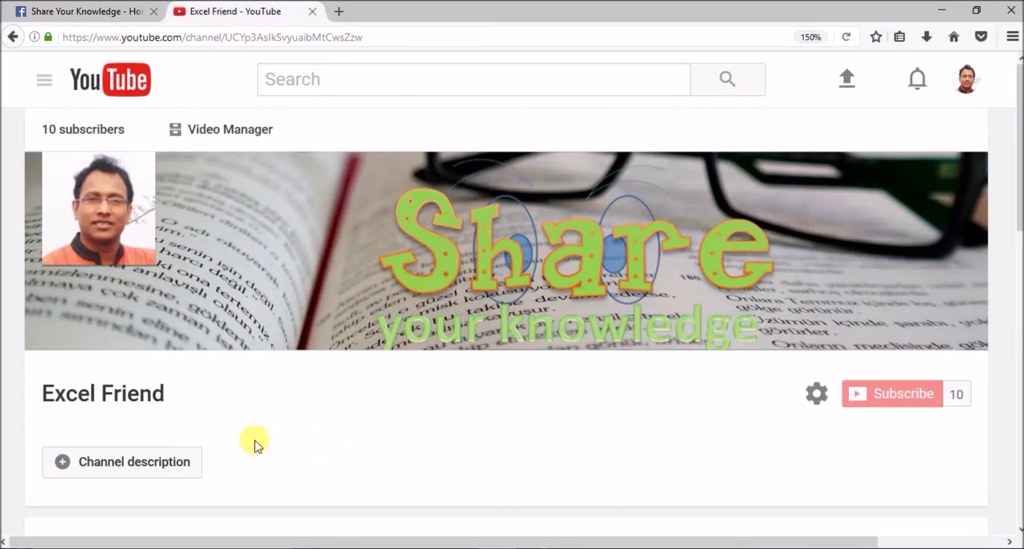
left_click(67, 12)
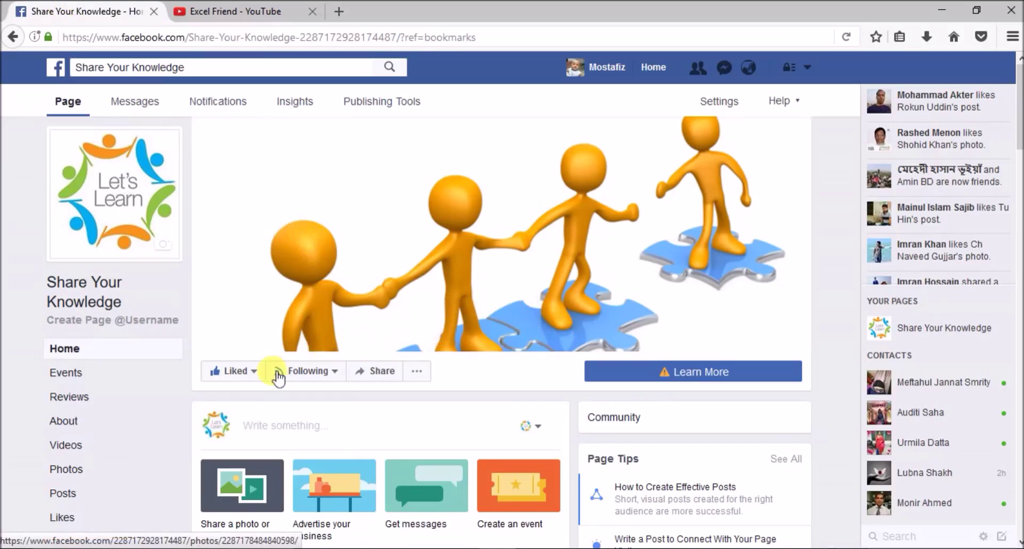
mouse_move(222, 375)
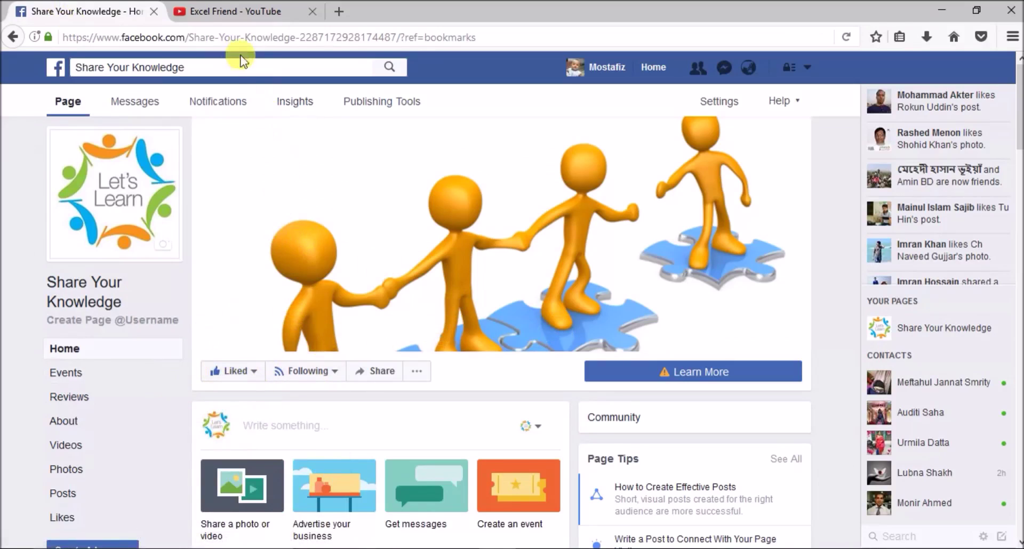
left_click(235, 14)
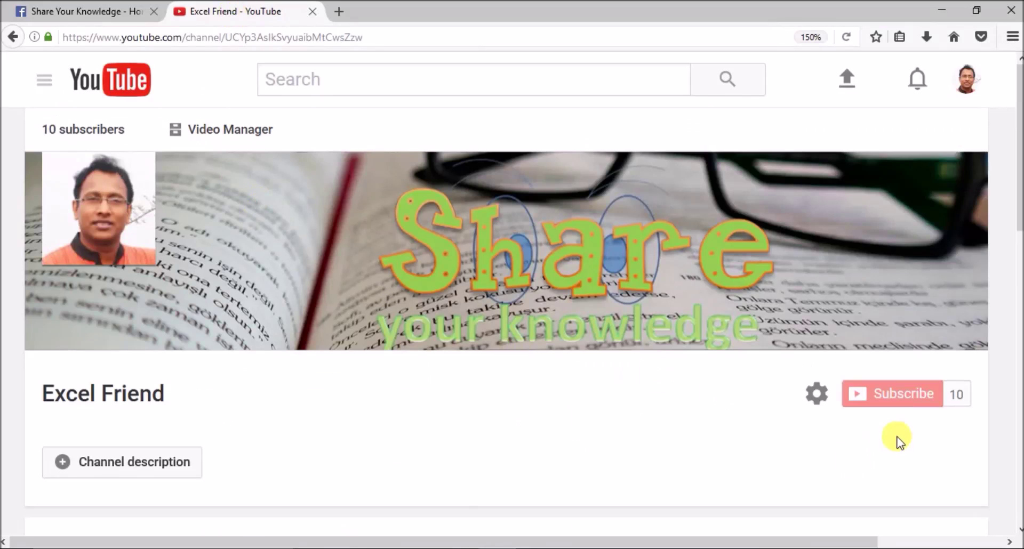